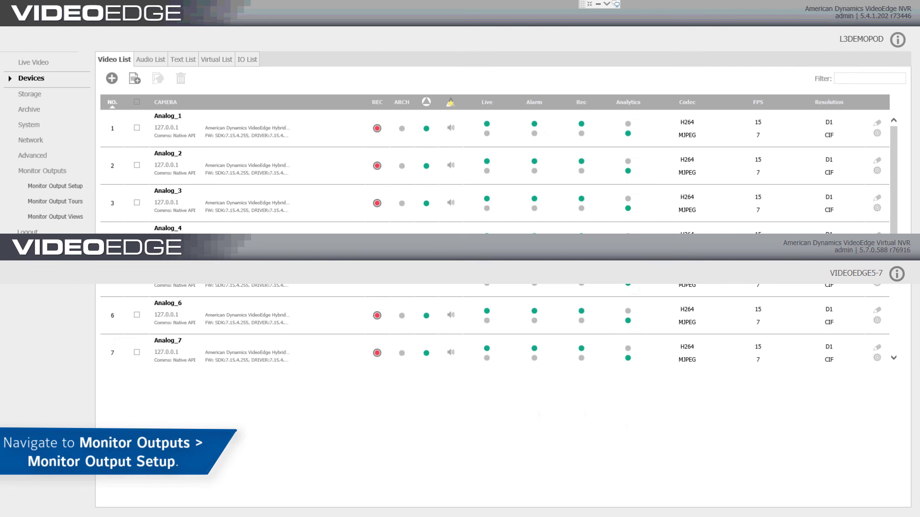
Change Monitor Out's layout from 4x4 to 2x2 on Monitor Output Setup.
click(83, 189)
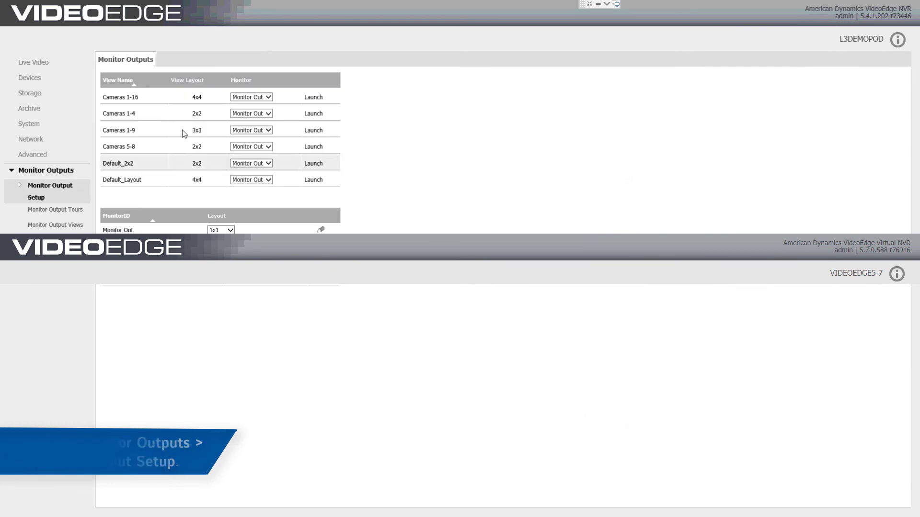
click(269, 98)
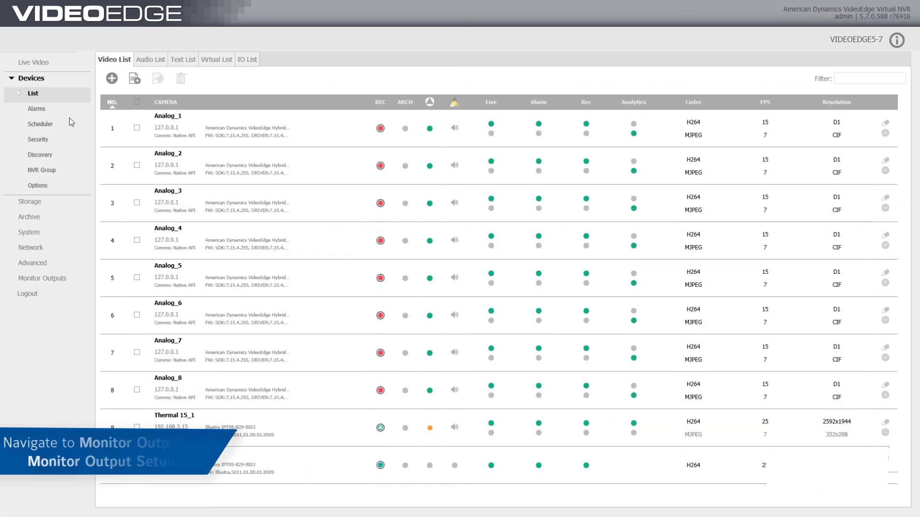
click(42, 278)
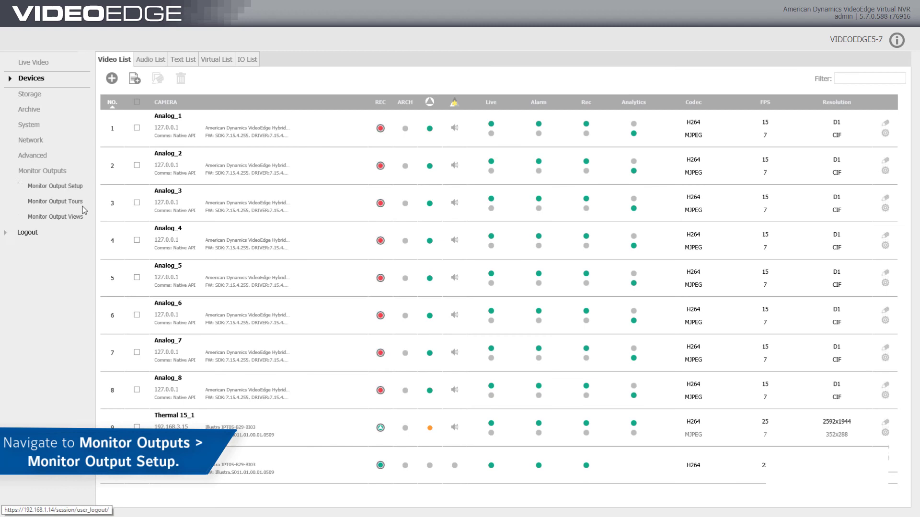
click(84, 188)
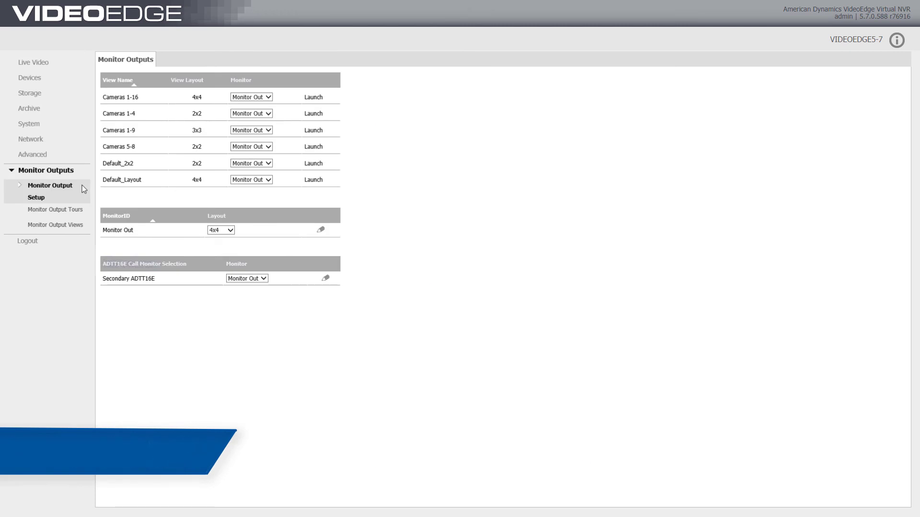
click(230, 230)
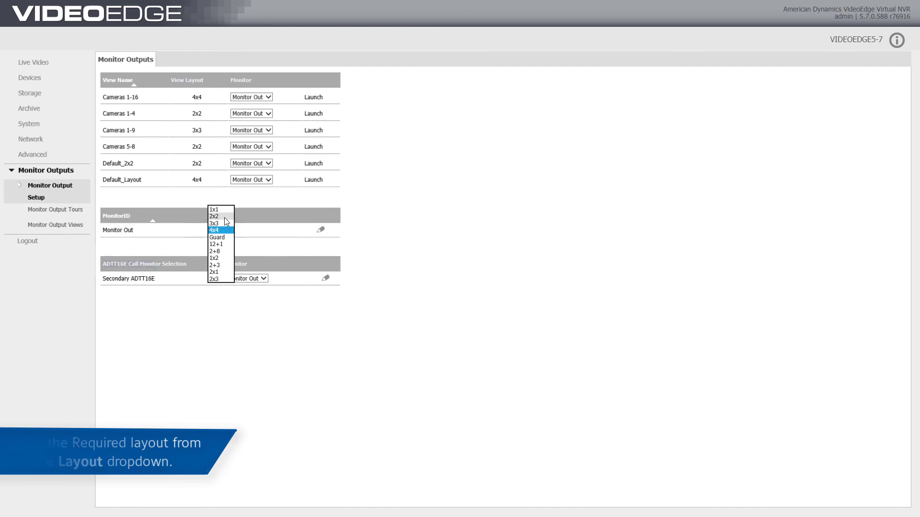
click(224, 216)
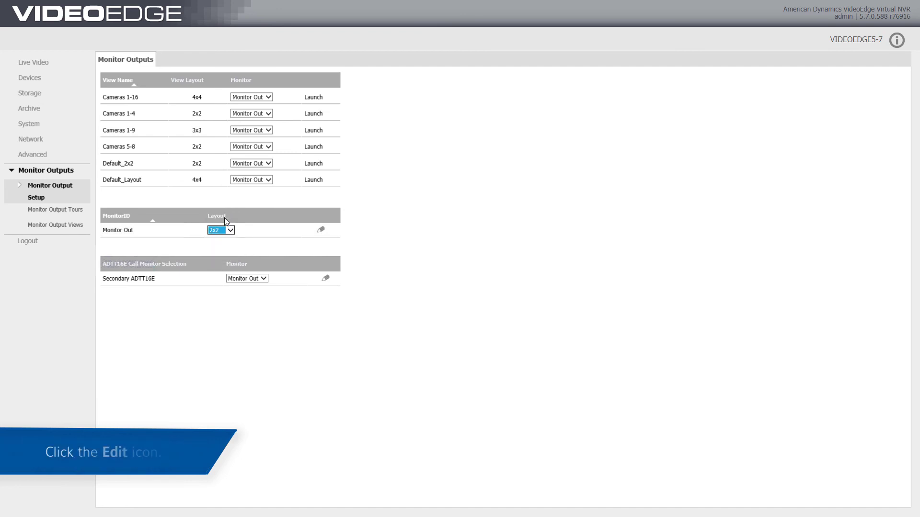
click(299, 246)
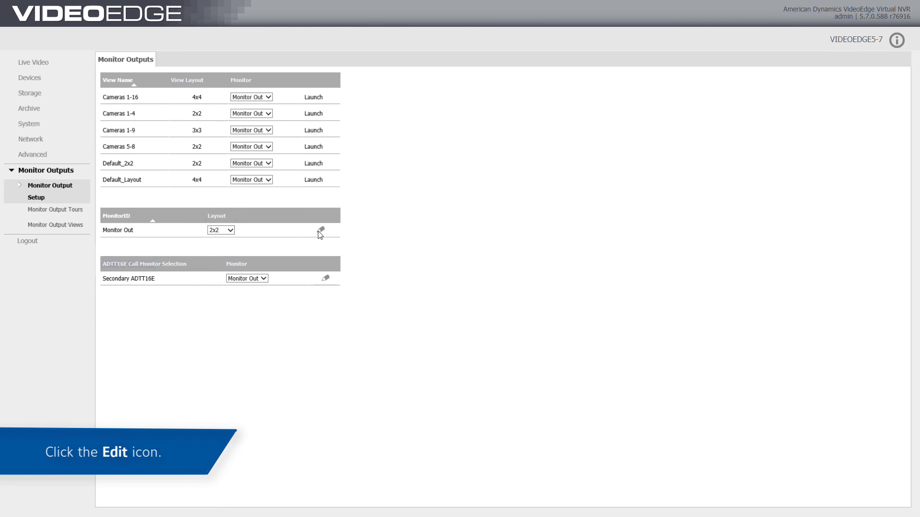
Assign Analog_2, Analog_4, Analog_6 and Analog_8 to the four panes of the 2x2 layout.
click(320, 230)
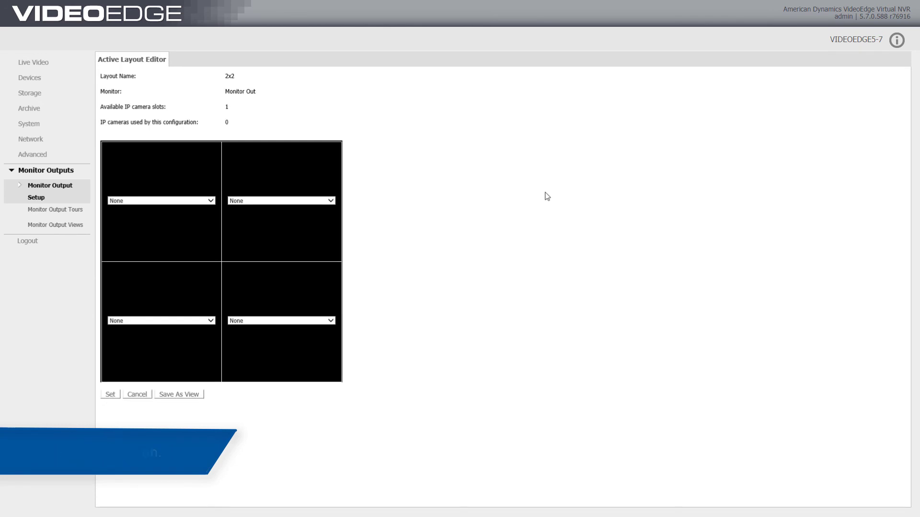
click(185, 201)
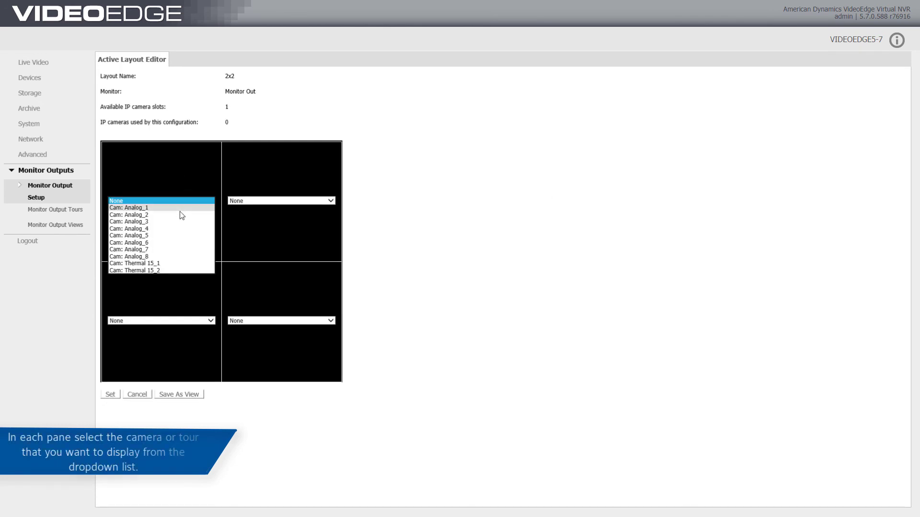
click(180, 215)
click(261, 201)
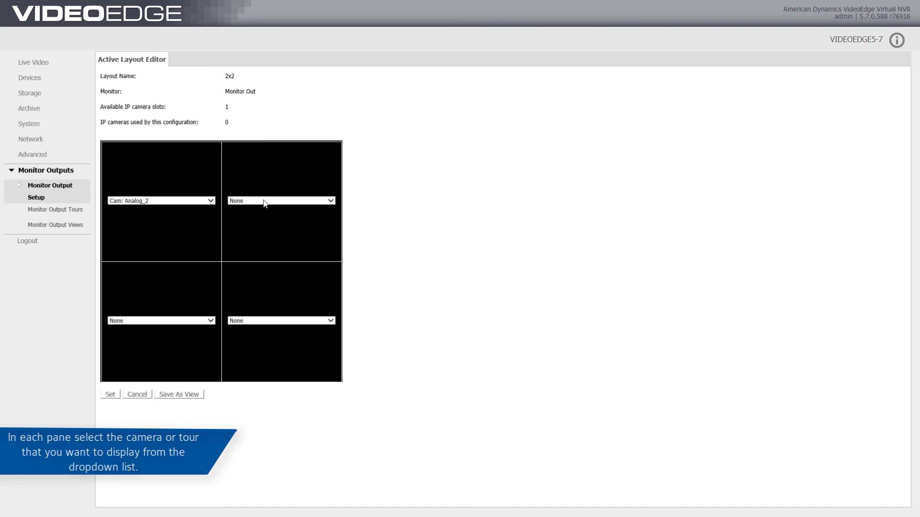
click(258, 229)
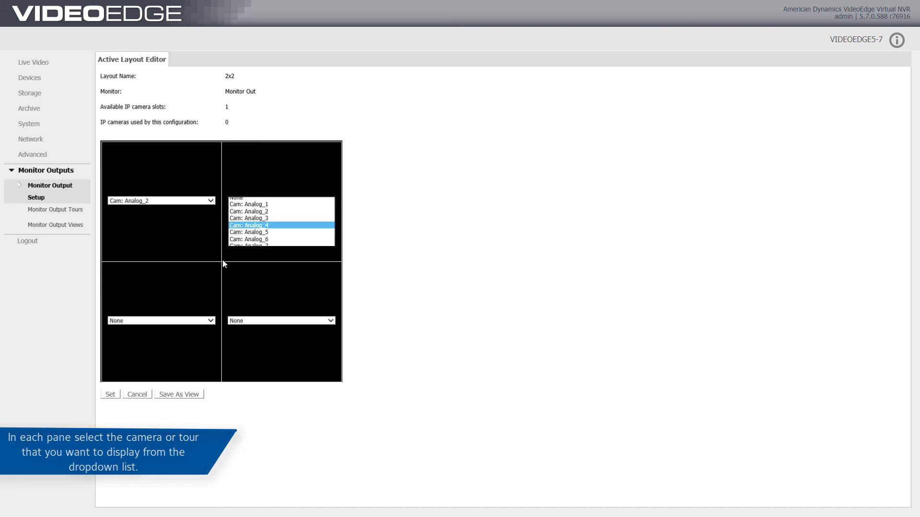
click(182, 320)
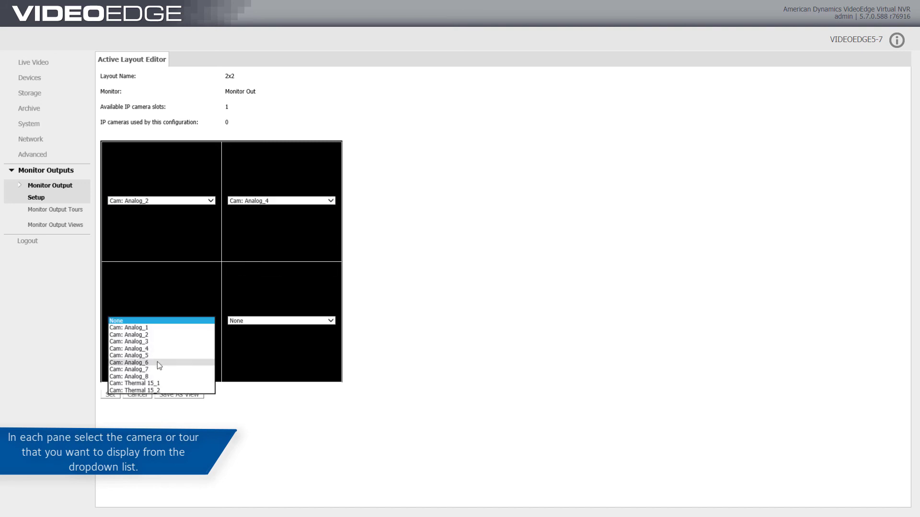
click(269, 321)
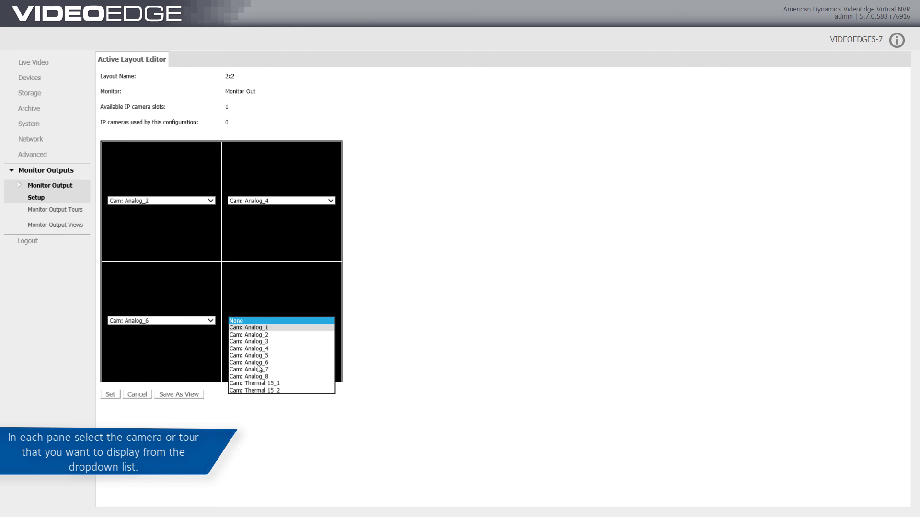
click(255, 376)
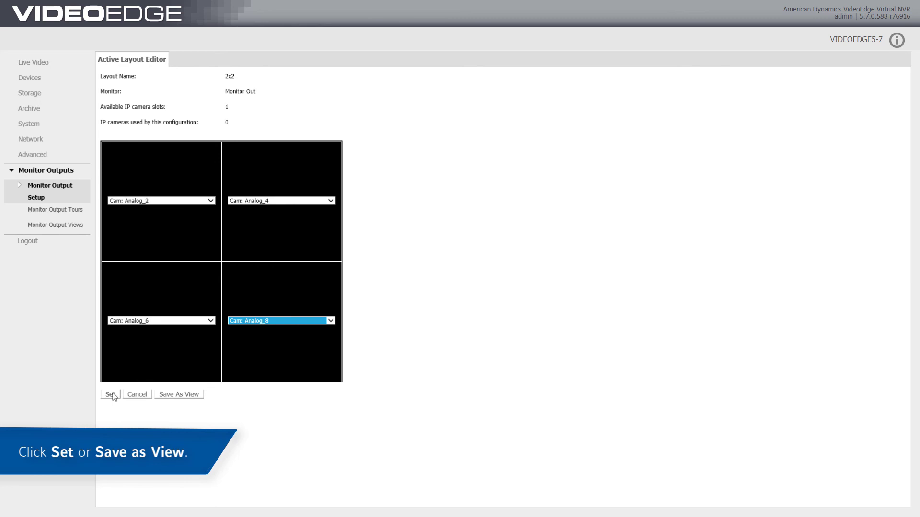
Save the four-camera arrangement as a view named 'Example View'.
click(188, 397)
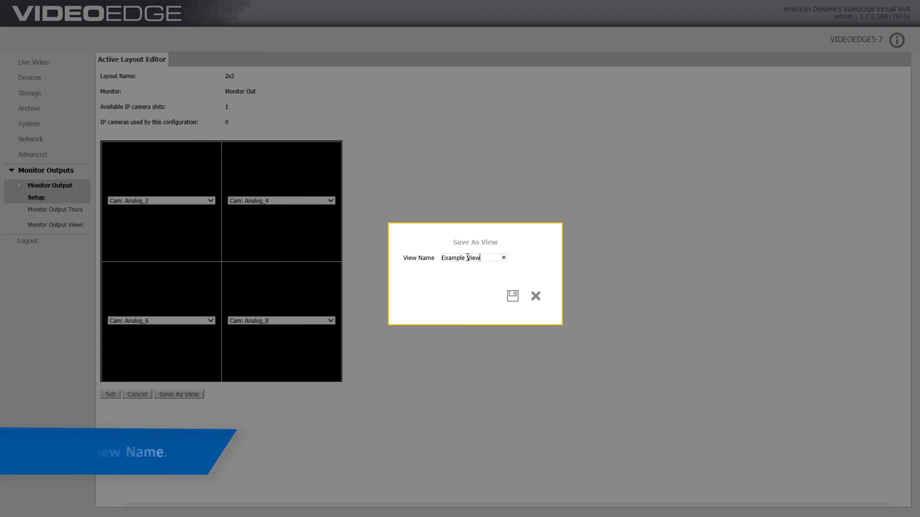
click(512, 297)
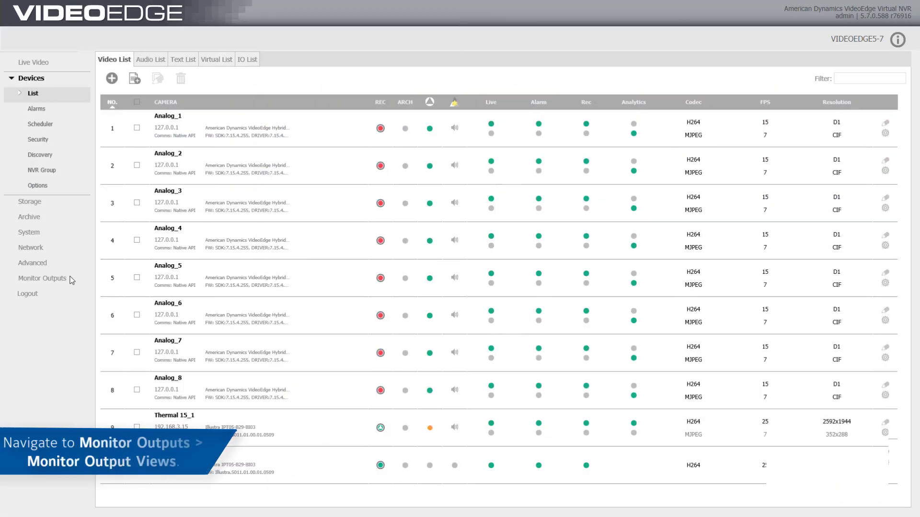
Open Monitor Output Views and enter 'Example Monitor Output Views' as the new view name.
click(67, 283)
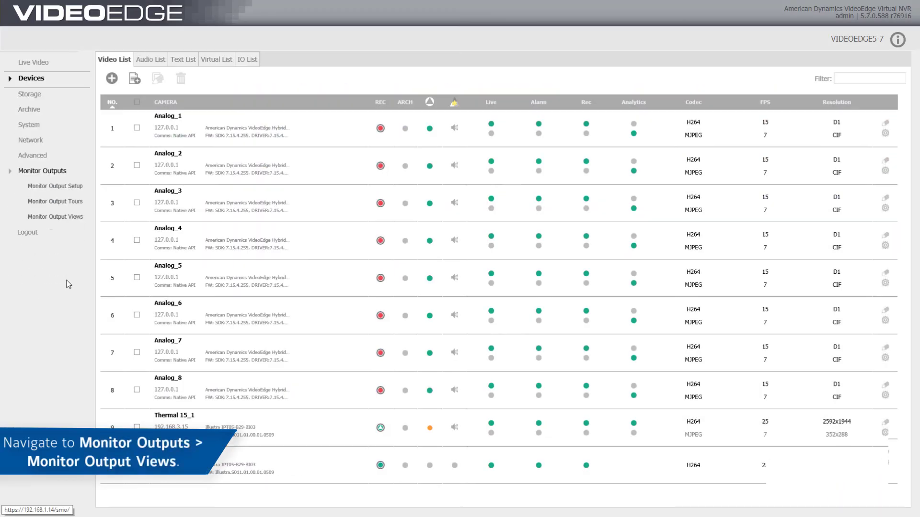
click(86, 225)
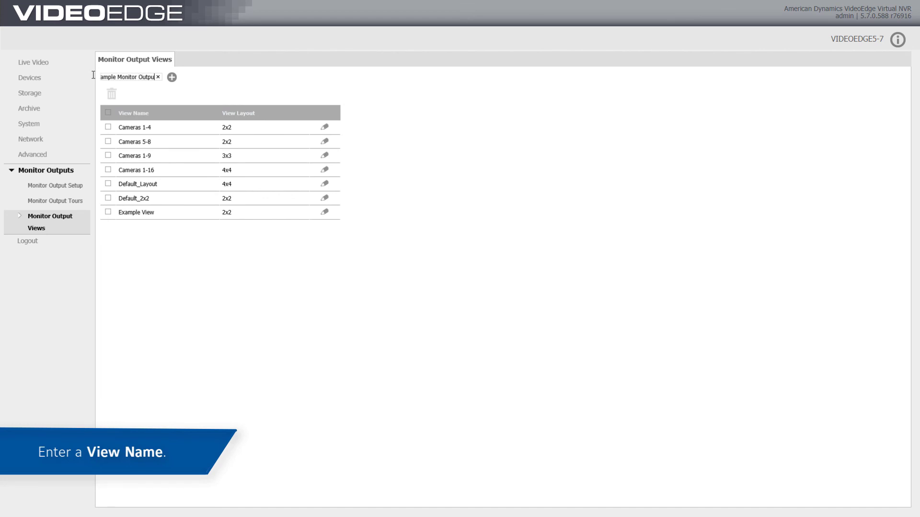
text(iews)
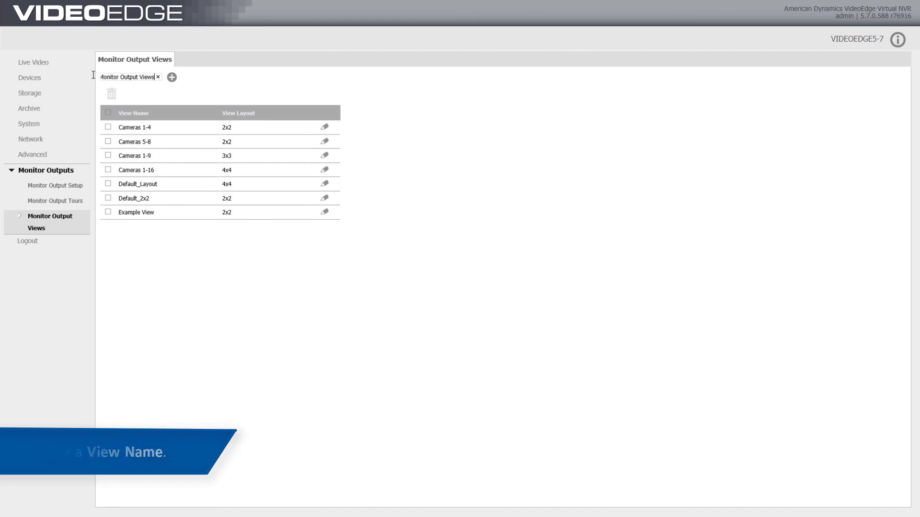
Create the new view with a 1x1 layout showing Cam: Thermal 15_1 and save it.
click(172, 78)
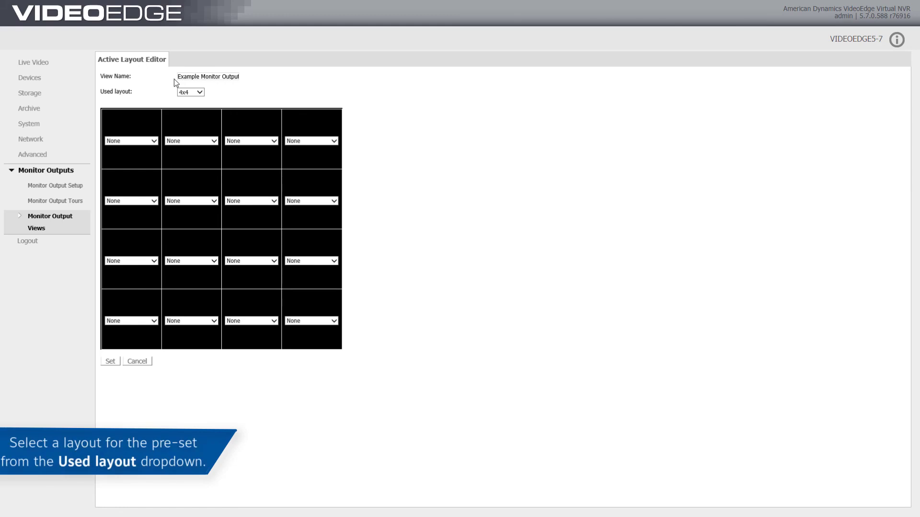
click(200, 93)
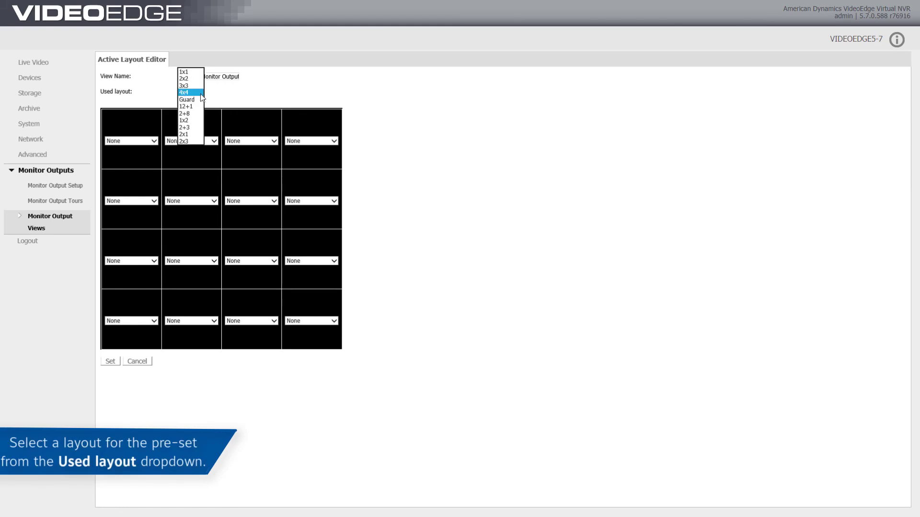
click(189, 72)
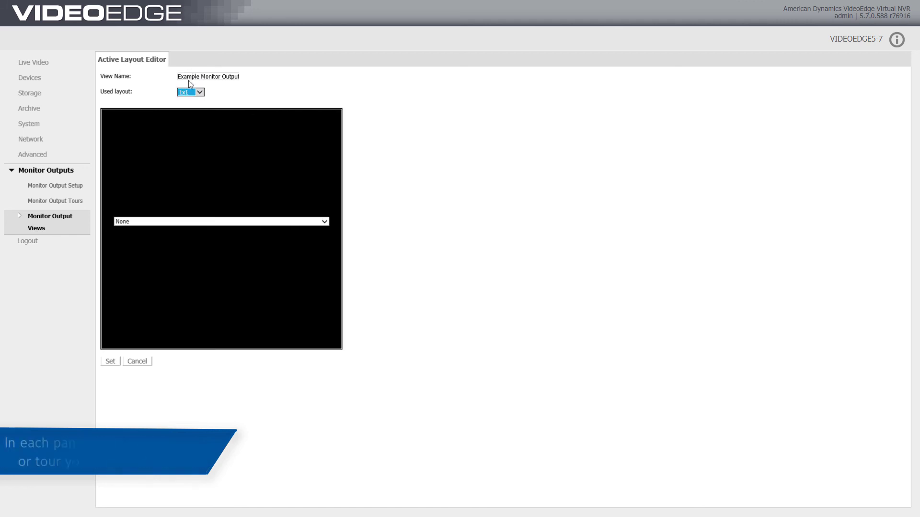
click(326, 222)
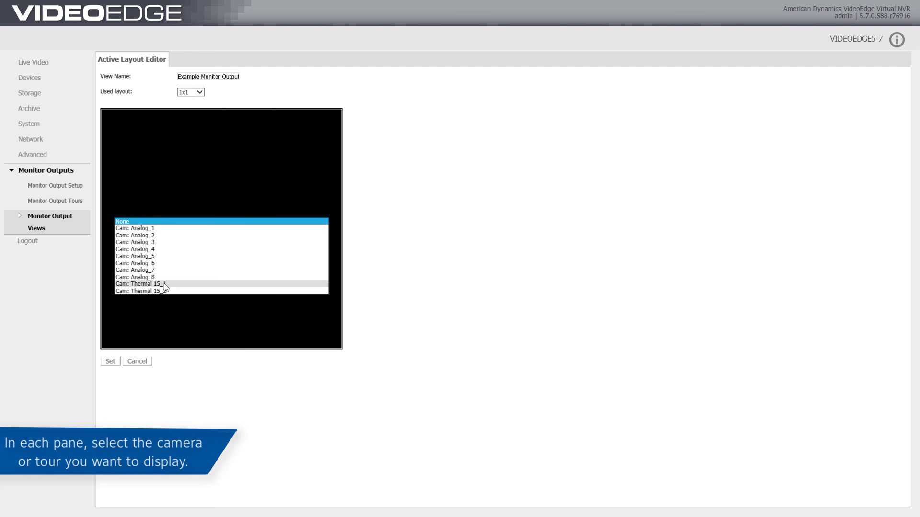
click(163, 284)
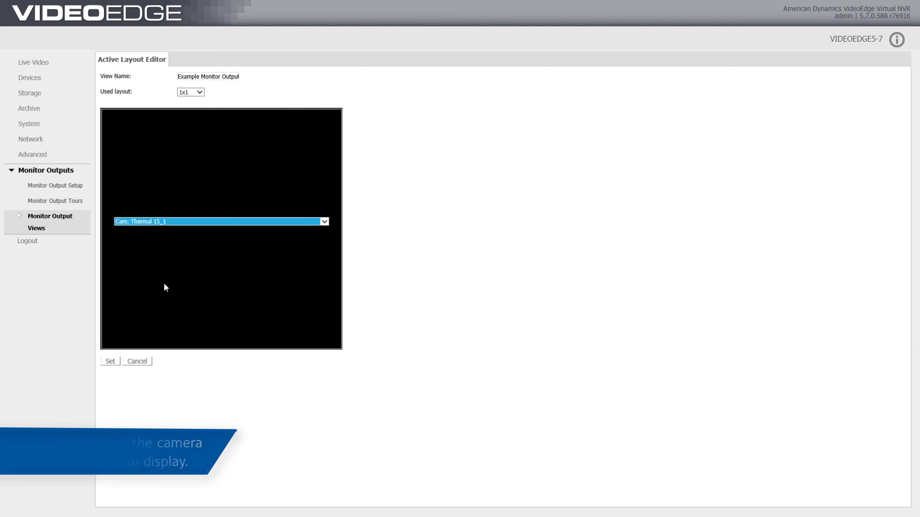
click(113, 363)
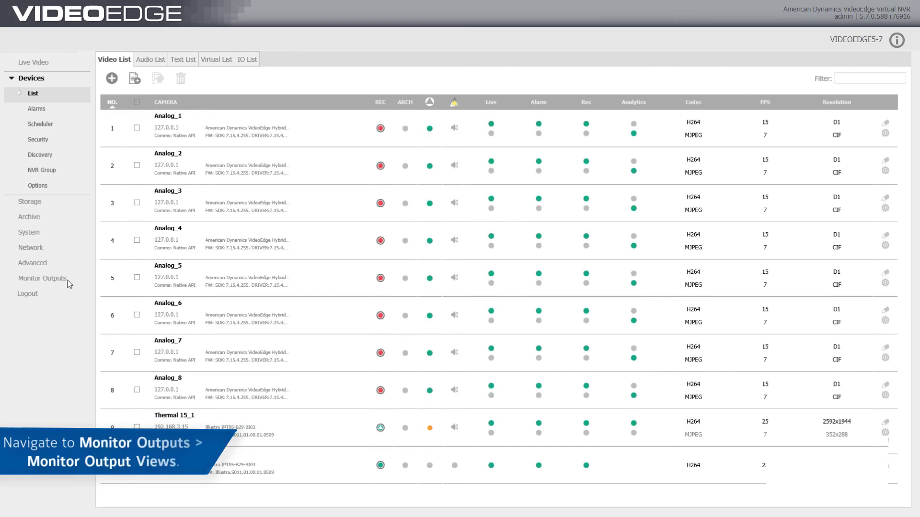
Remove 'Example Monitor Output Views' from the Monitor Output Views list.
click(67, 281)
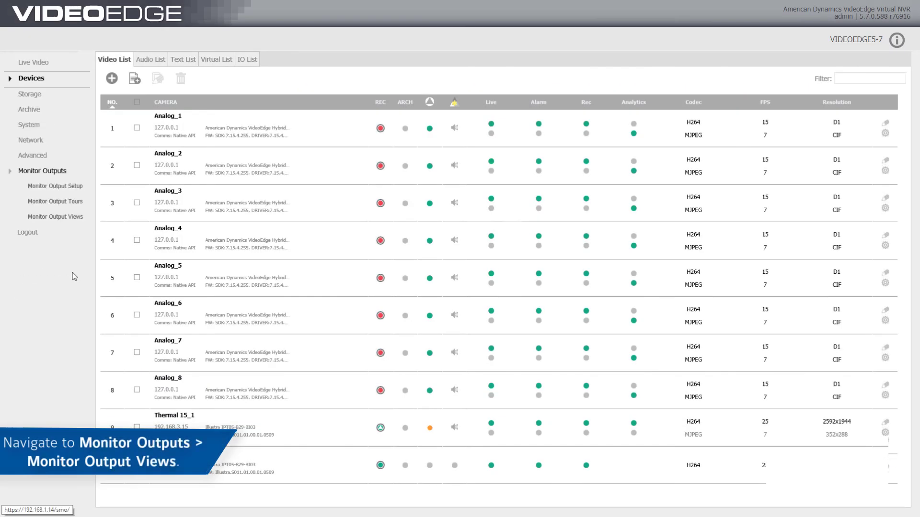
click(82, 218)
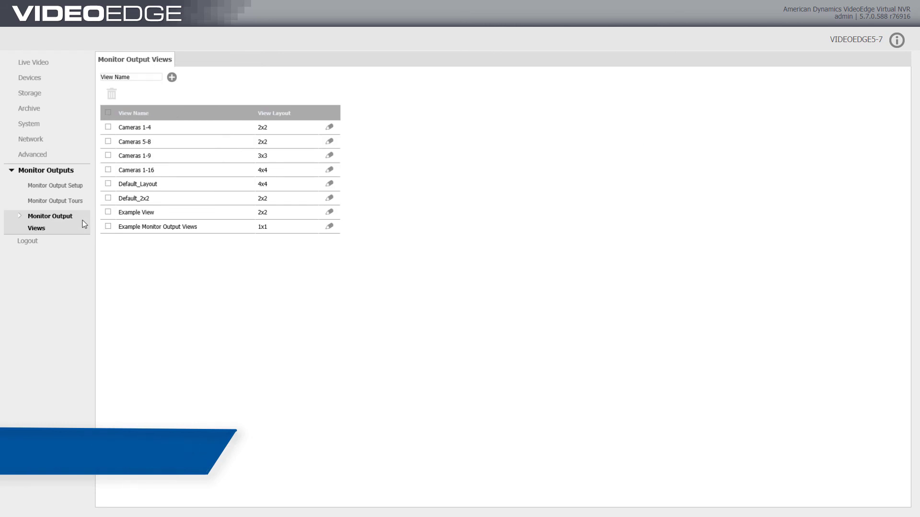
click(107, 226)
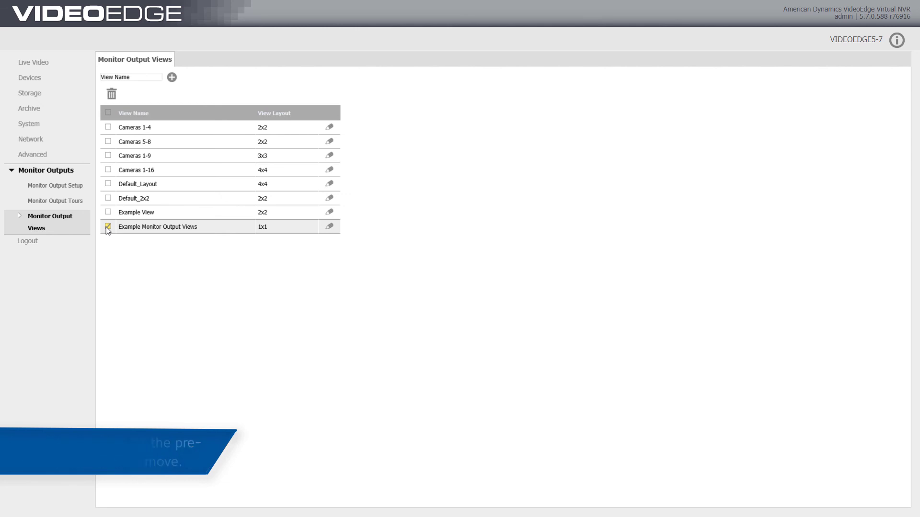
click(112, 94)
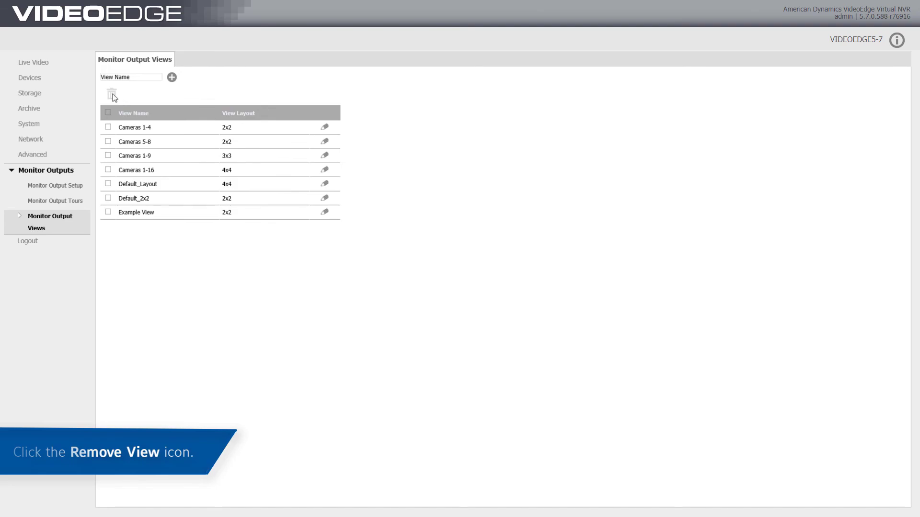